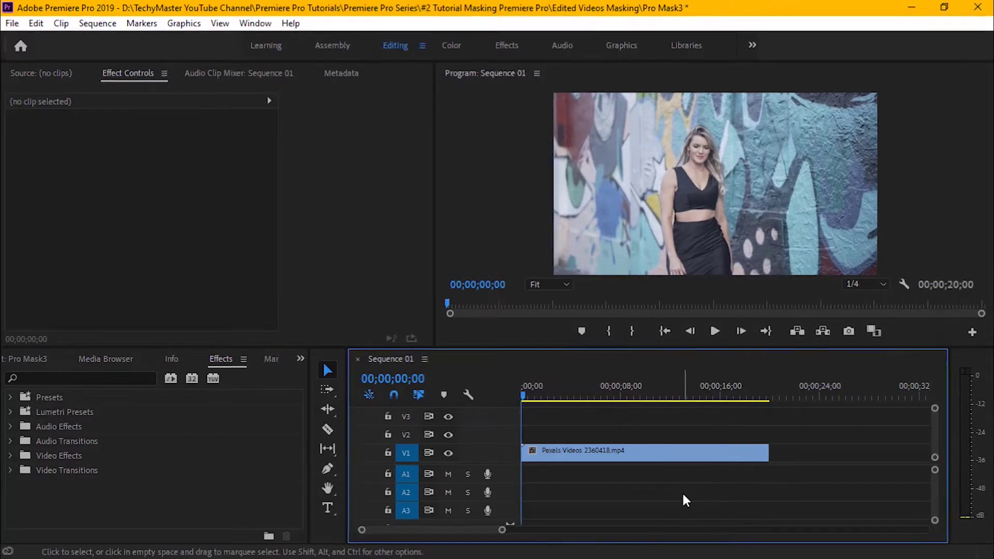
- Duplicate the clip from track V1 onto track V2 directly above it and hide track V1
click(695, 455)
drag(694, 453, 695, 431)
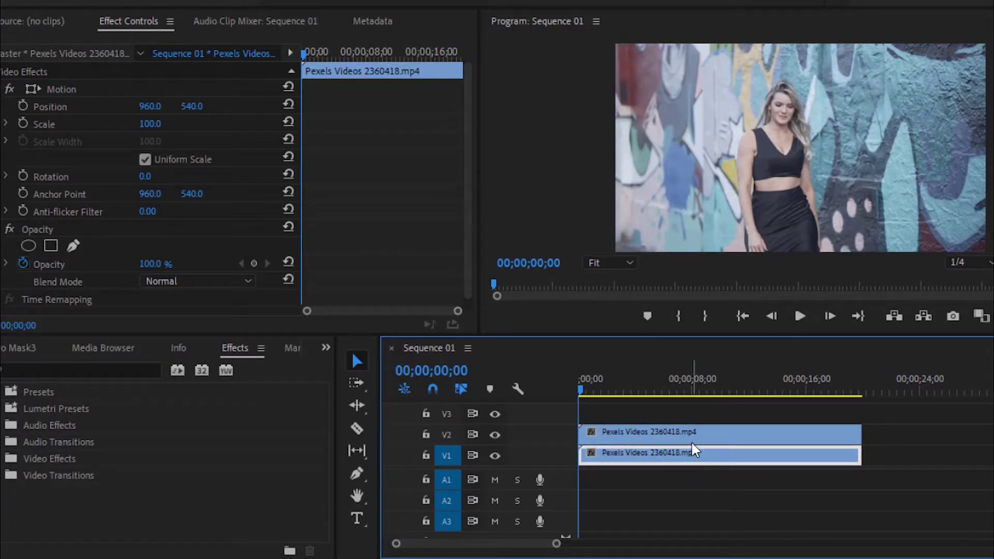
click(496, 457)
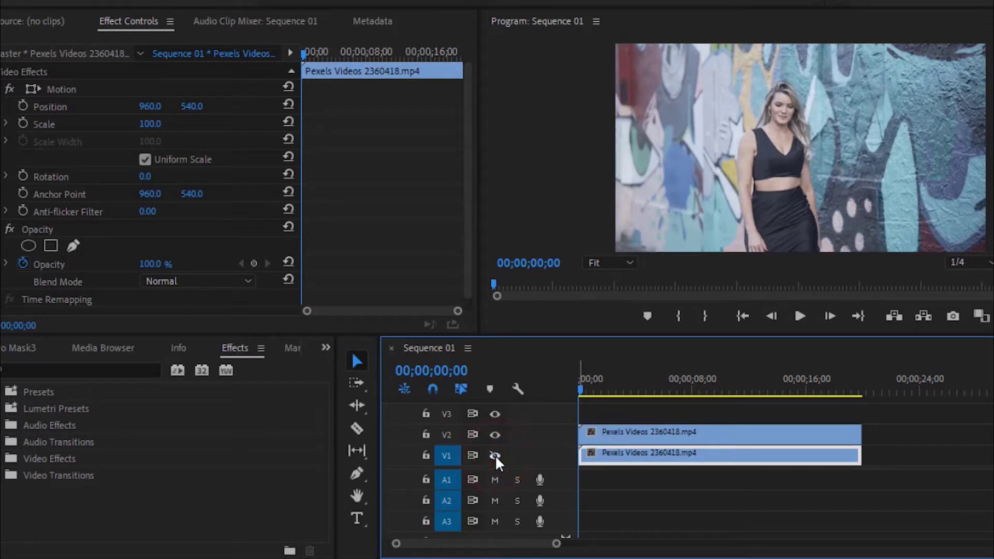
- Add an elliptical opacity mask to the V2 clip and position it over the woman's face
click(685, 434)
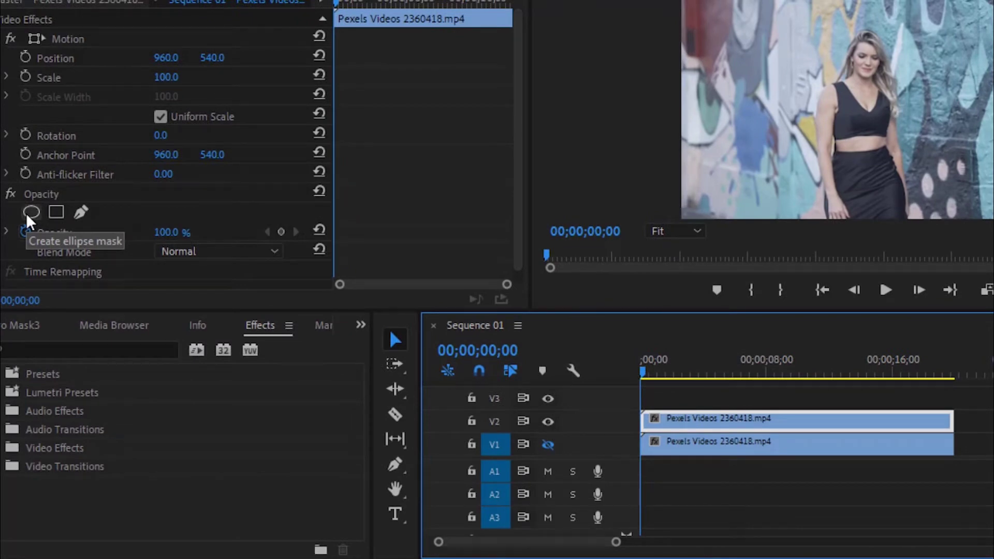
click(28, 215)
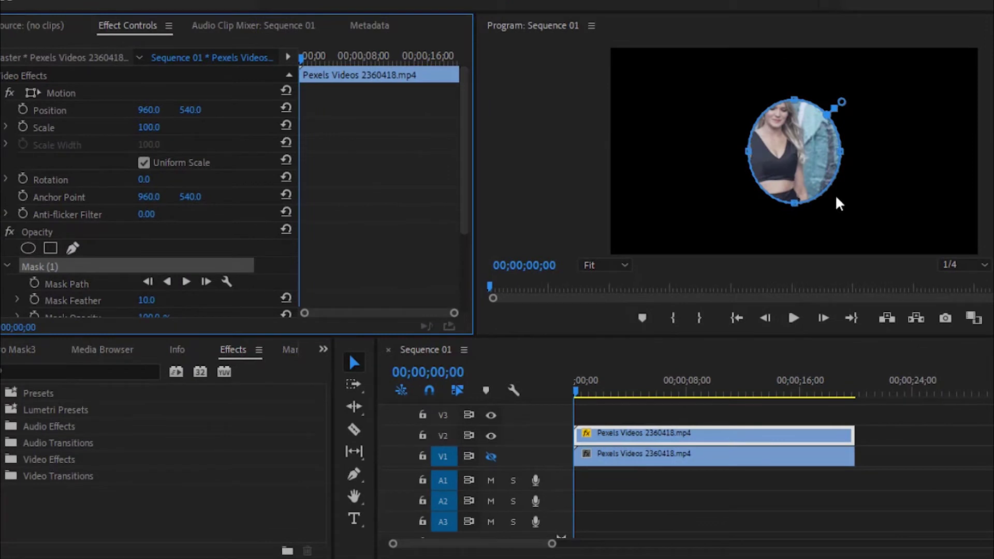
drag(804, 172, 788, 142)
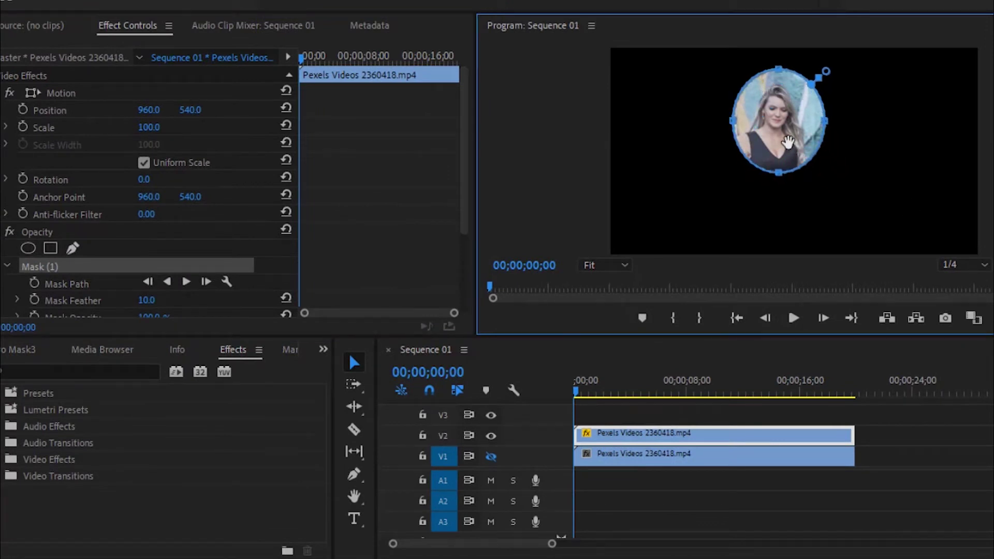
- Shrink the elliptical mask at 50% preview zoom until it closely surrounds the face, and restore the zoom to Fit
click(626, 268)
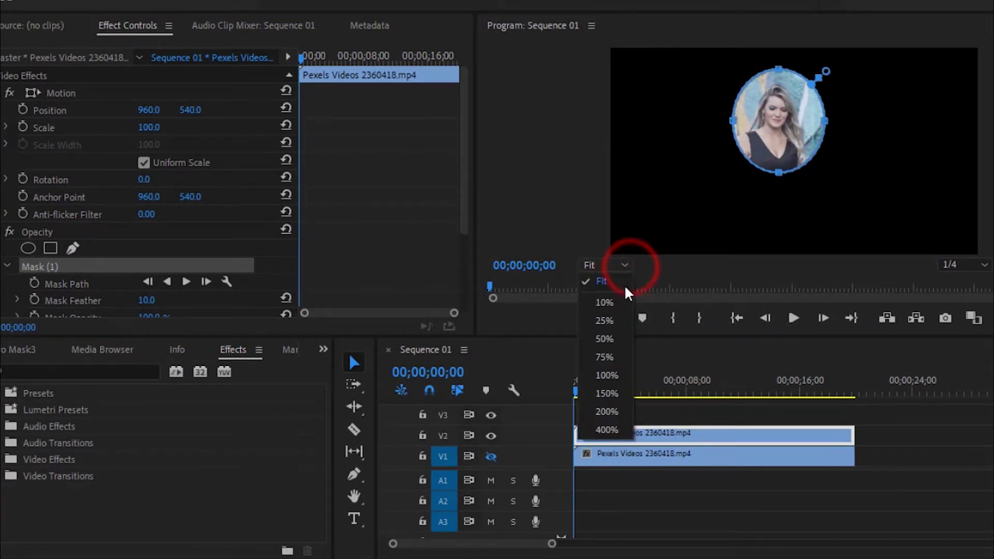
click(622, 336)
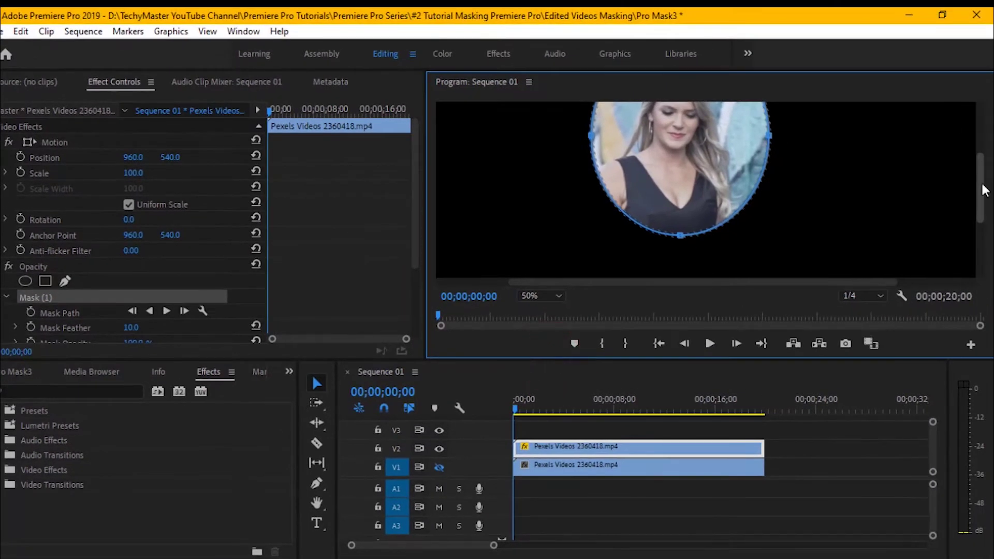
drag(984, 202, 980, 169)
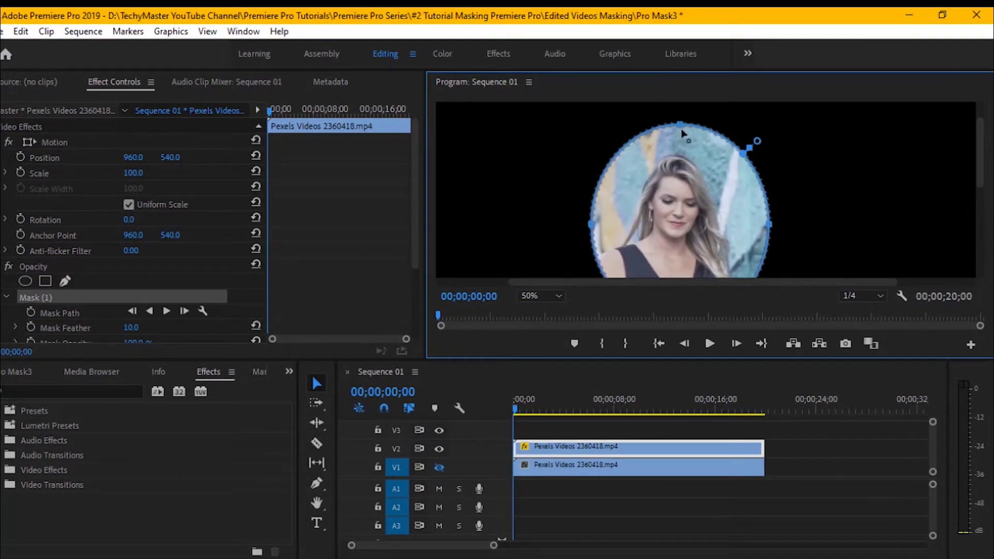
drag(770, 242, 719, 244)
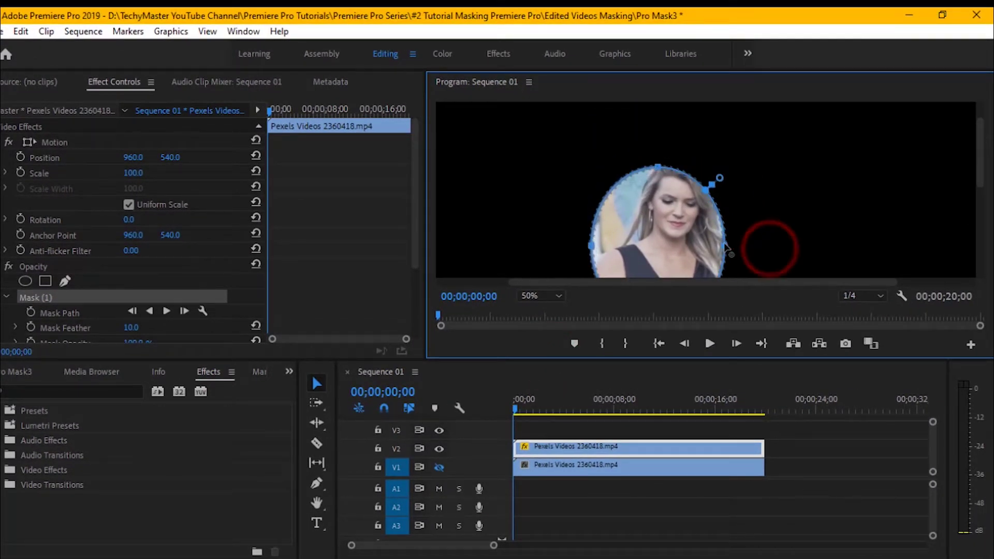
drag(594, 249, 636, 247)
scroll(668, 223, down, 2)
click(678, 276)
drag(677, 276, 672, 194)
drag(720, 155, 710, 162)
drag(638, 162, 646, 165)
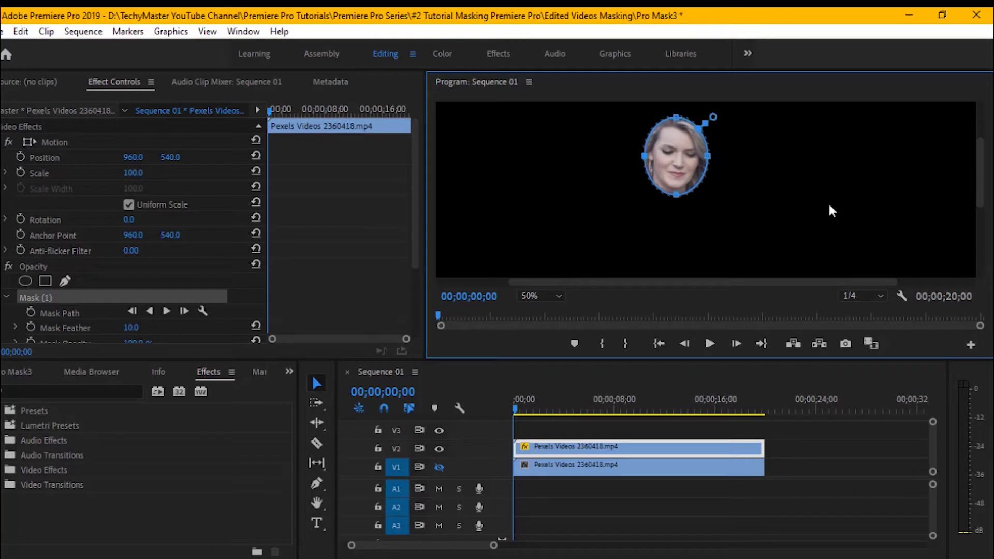
click(558, 296)
click(551, 314)
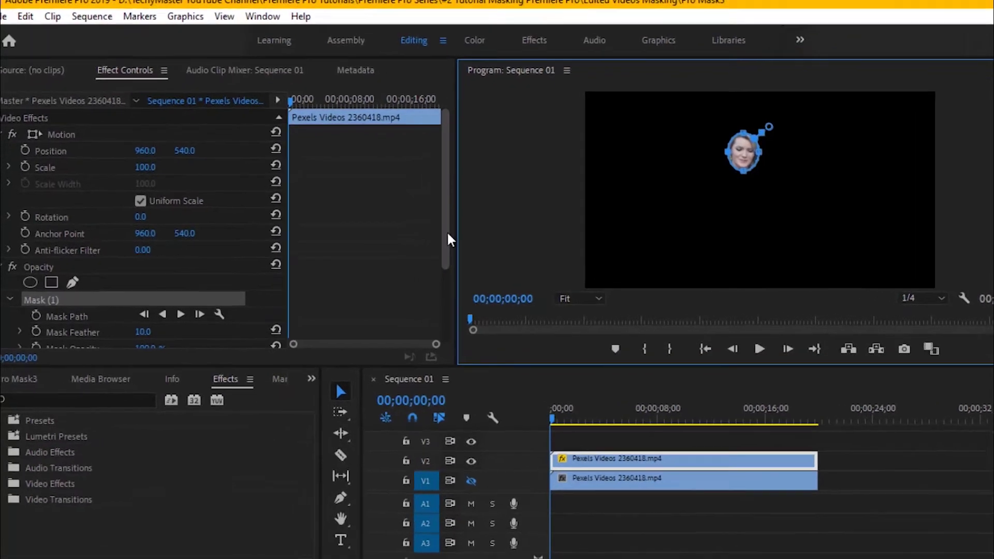
- Track Mask (1) of the V2 clip forward to the end of the clip
drag(415, 239, 415, 284)
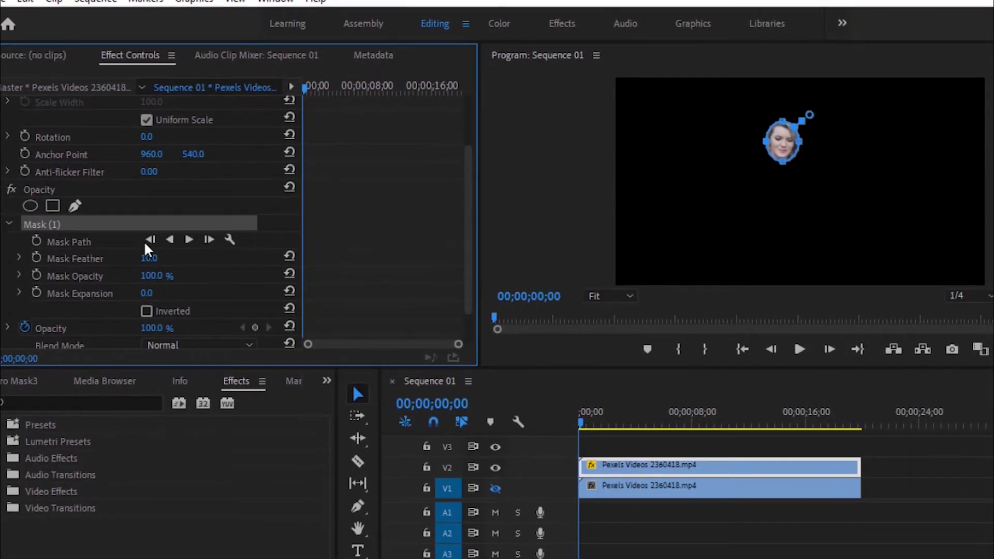
click(188, 240)
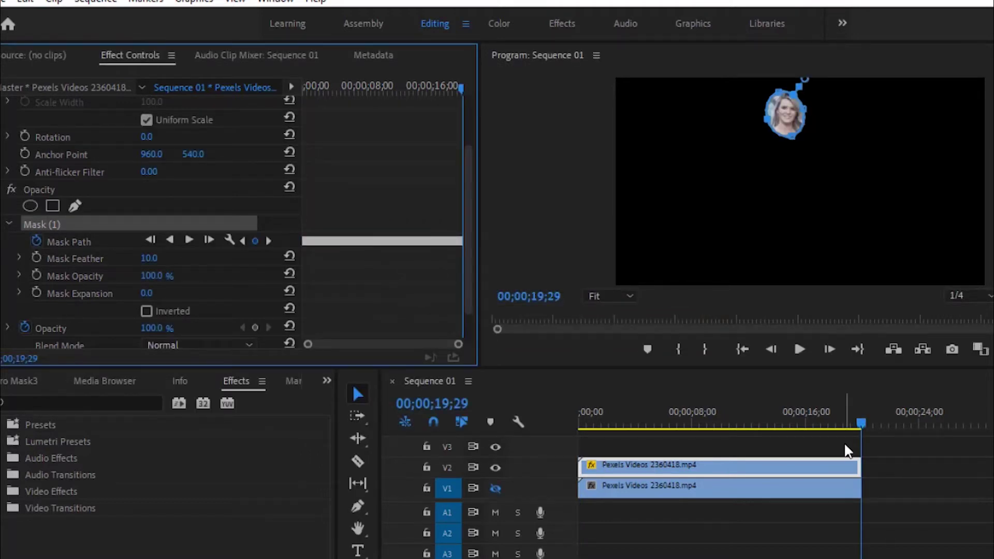
- Play the sequence from the start to check how the tracked mask follows the face
drag(862, 427, 574, 430)
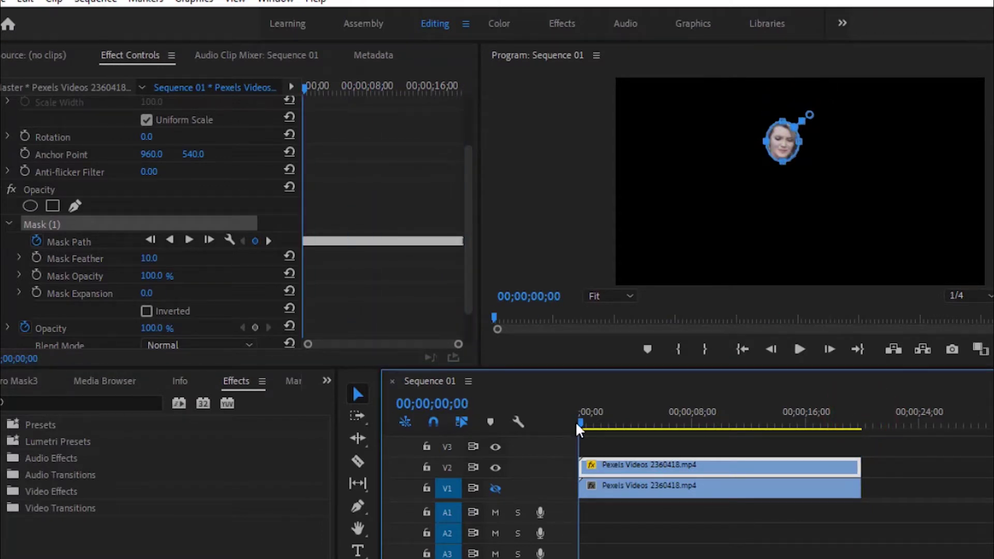
click(579, 425)
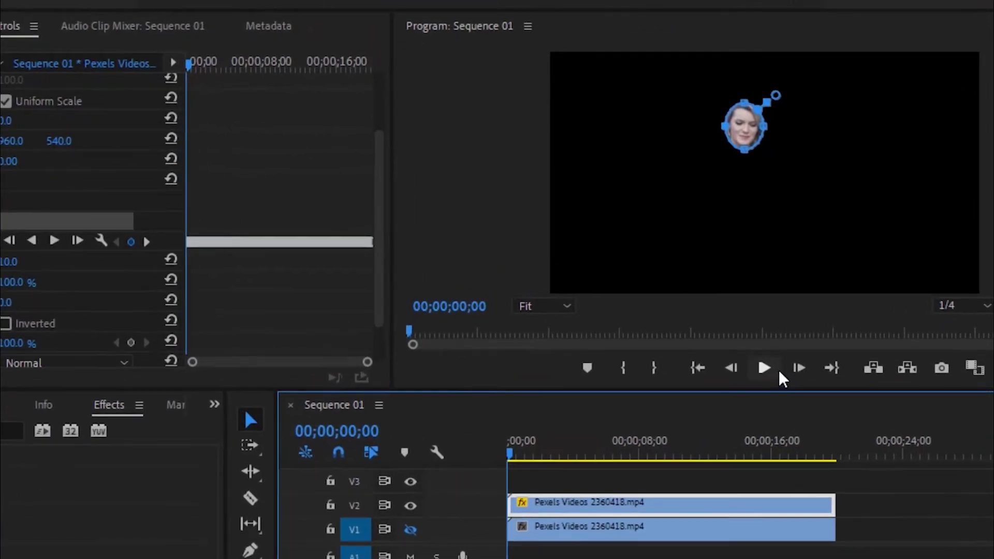
click(770, 376)
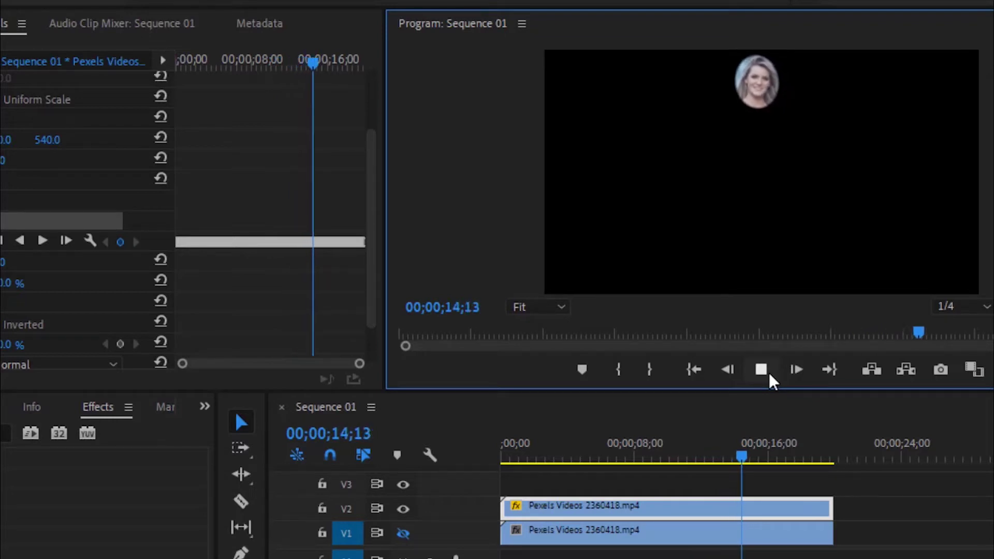
click(770, 375)
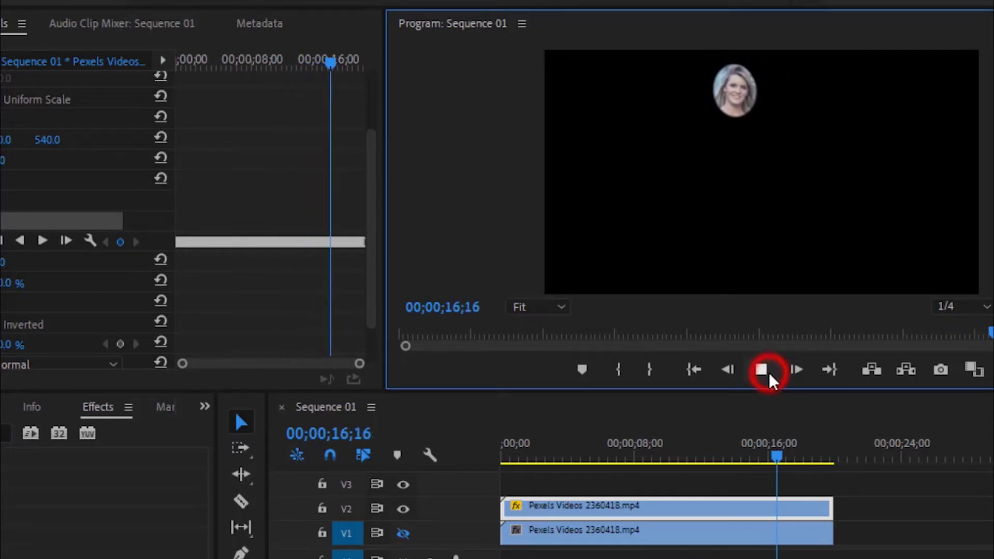
click(771, 376)
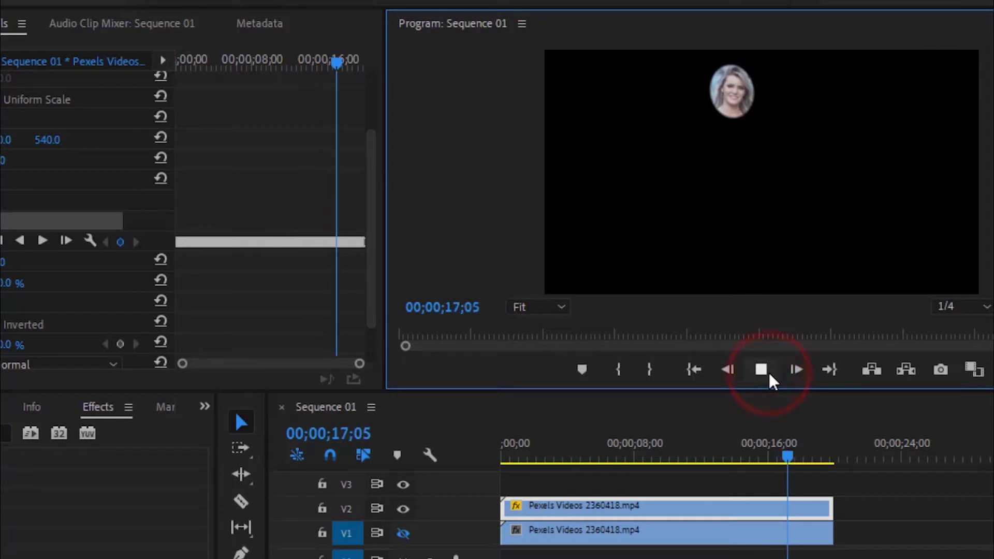
click(770, 375)
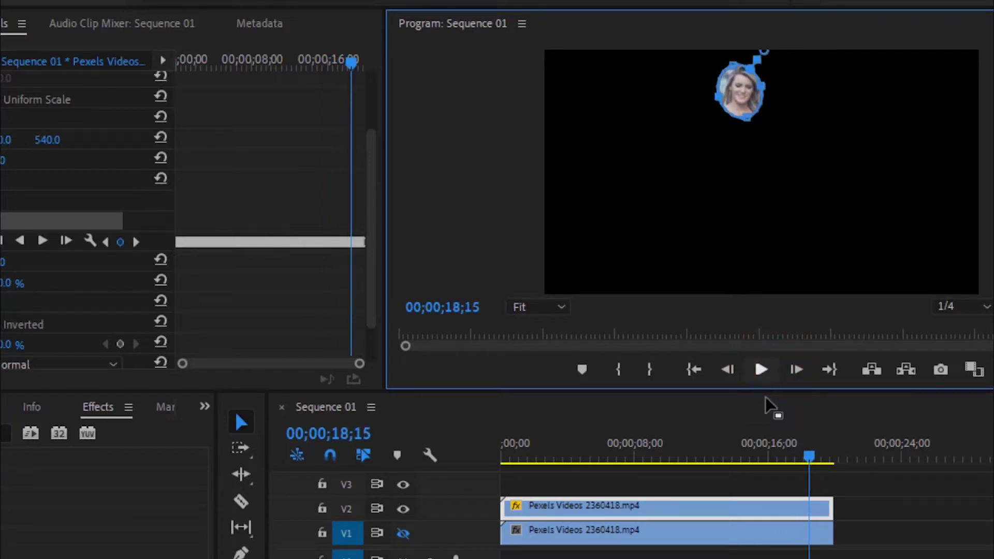
- Tighten the mask outline around the face at 00;00;10;14, working at 50% preview zoom
drag(812, 458, 677, 450)
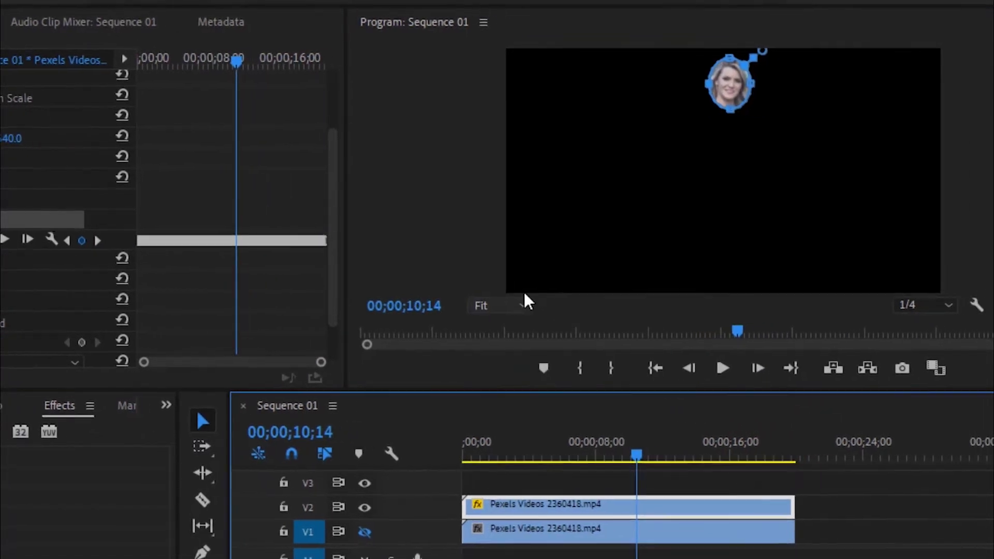
click(524, 304)
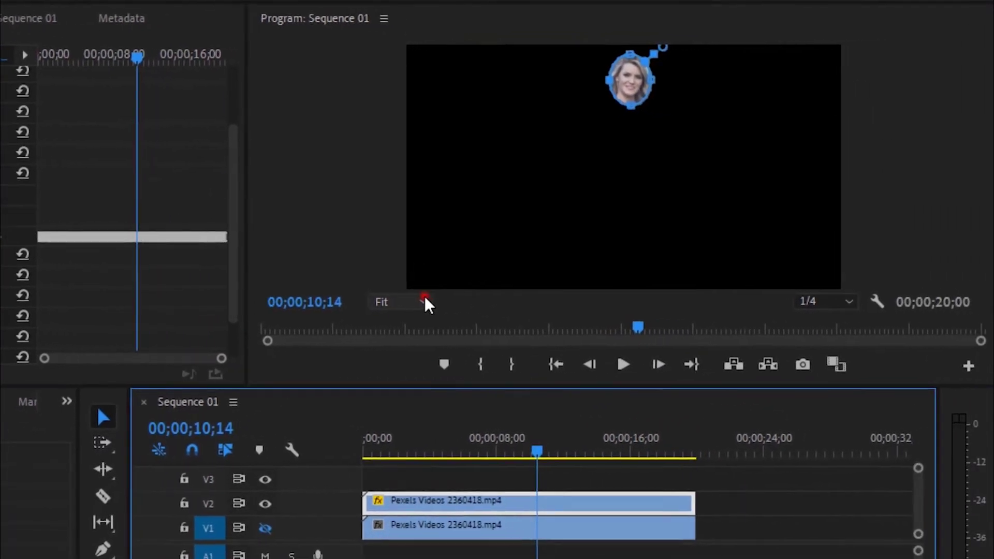
click(500, 387)
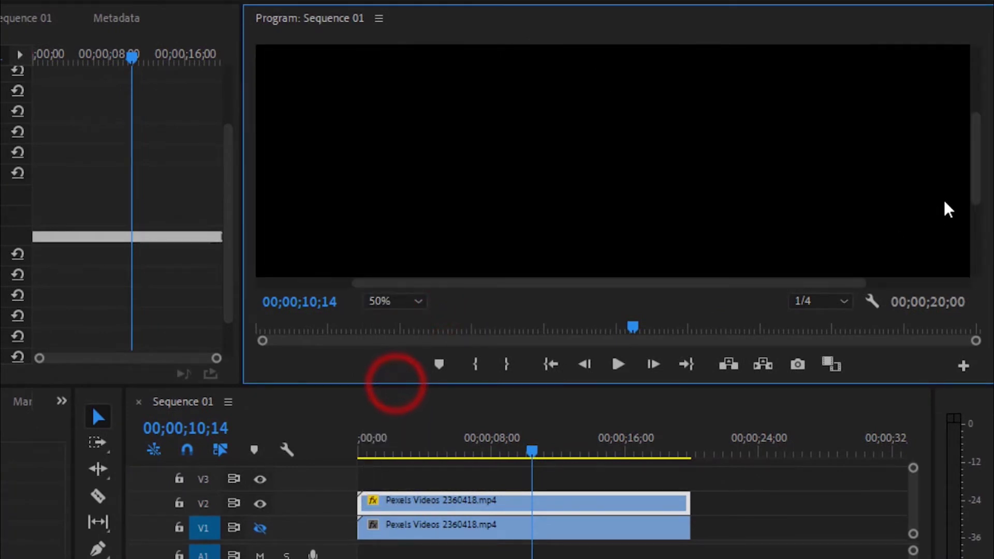
drag(974, 184, 972, 122)
drag(633, 203, 636, 195)
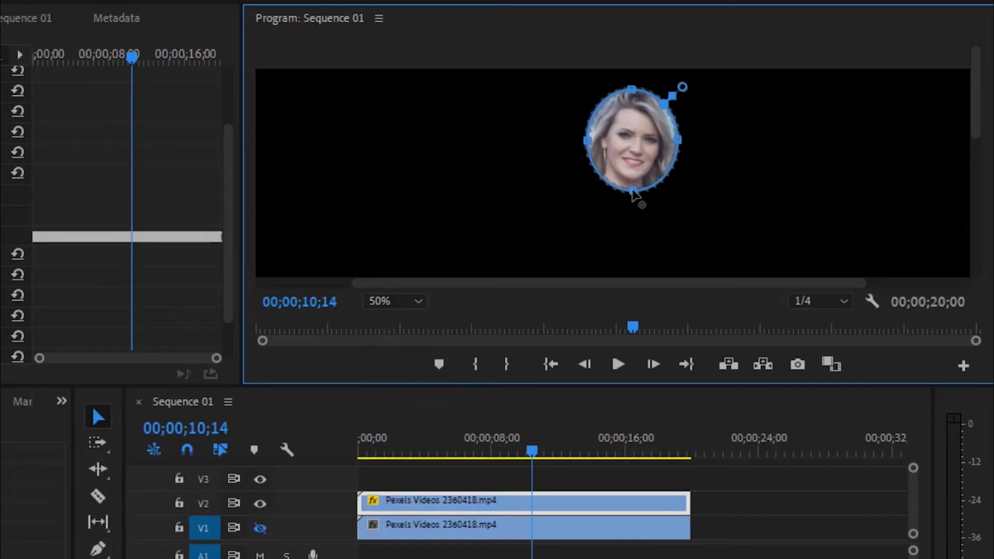
mouse_move(681, 145)
mouse_down()
mouse_move(687, 139)
mouse_move(669, 140)
mouse_up()
drag(588, 150, 570, 145)
drag(637, 204, 640, 194)
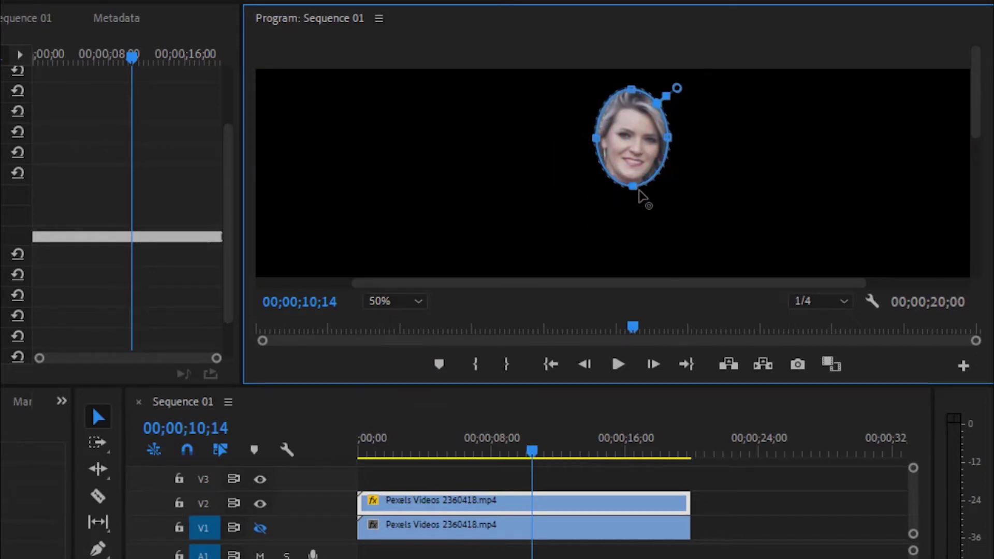
- Refit all four sides of the mask to the face at a point shortly before the 16-second mark
drag(534, 452, 592, 458)
drag(643, 209, 643, 192)
drag(589, 151, 604, 157)
drag(641, 93, 633, 106)
drag(681, 136, 675, 148)
- Set the preview zoom to Fit and play the sequence from the start to 00;00;13;25 to check the mask
click(551, 364)
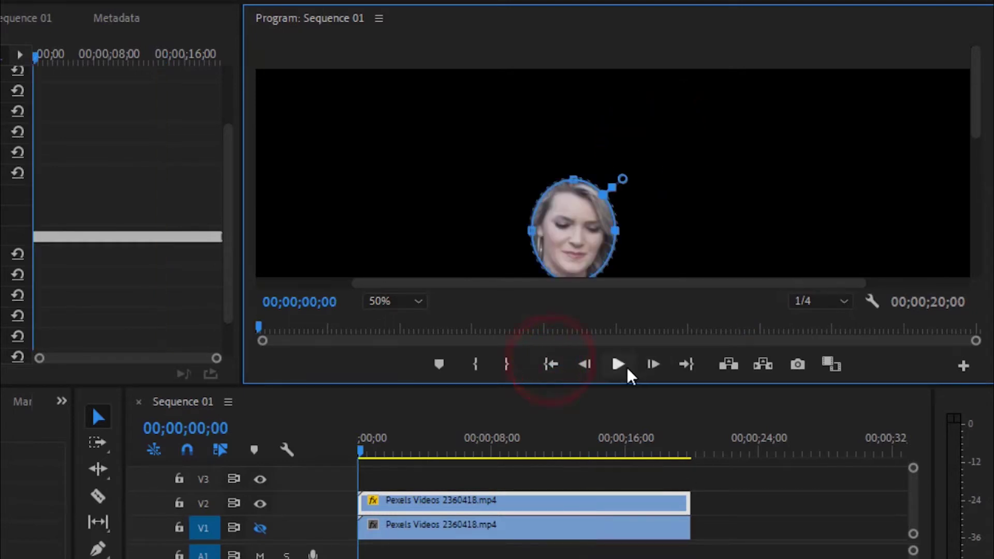
click(422, 302)
click(417, 318)
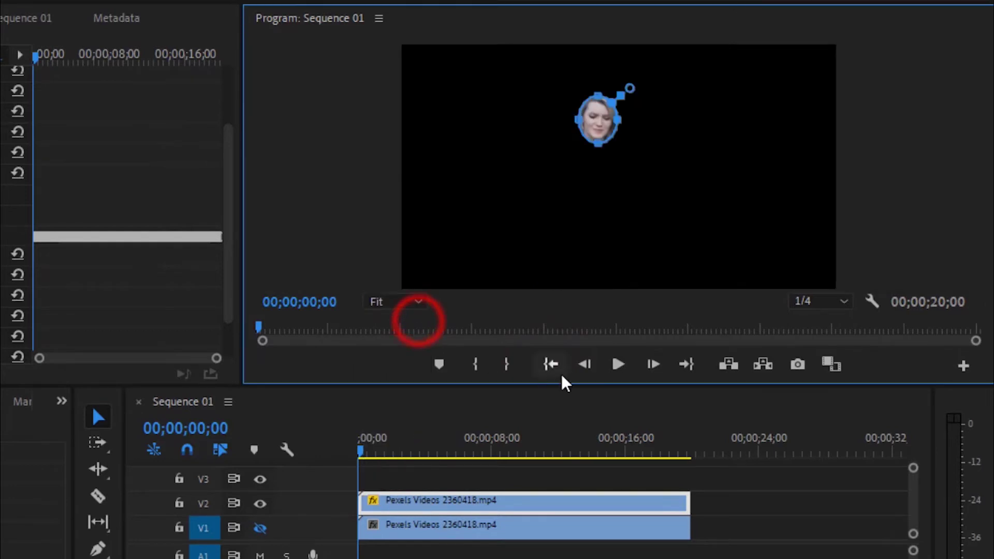
click(619, 366)
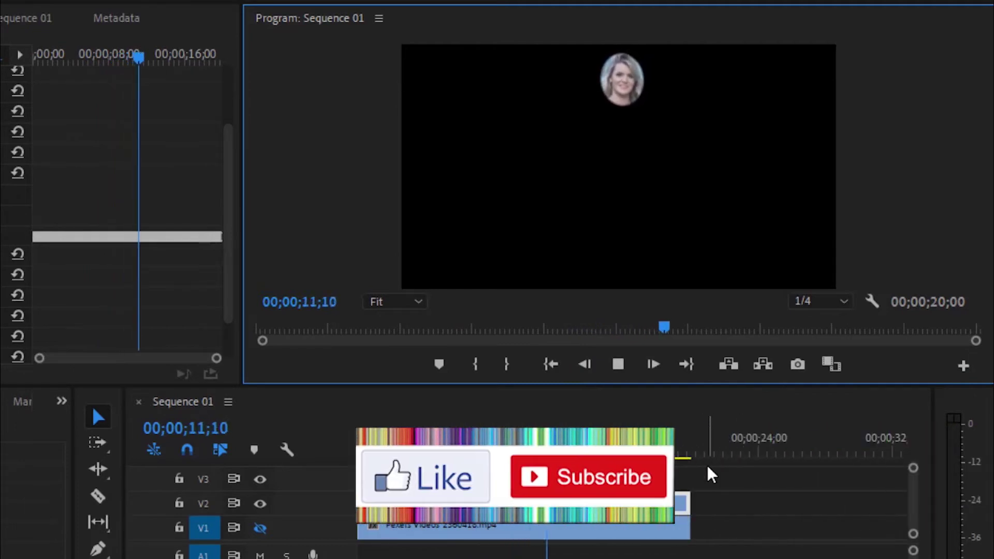
click(618, 365)
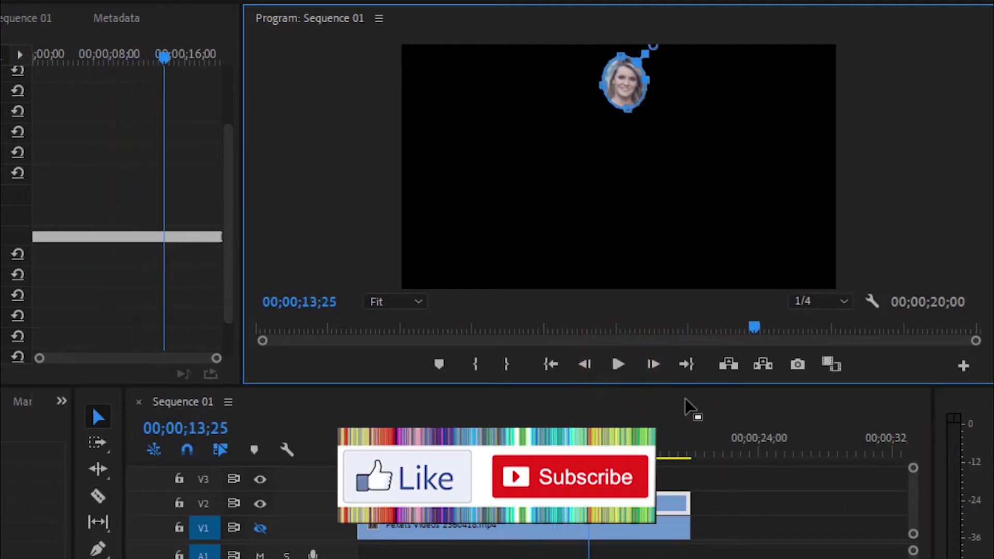
- Tighten the mask around the face at 00;00;13;25 using 50% preview zoom, and restore the zoom to Fit
click(416, 300)
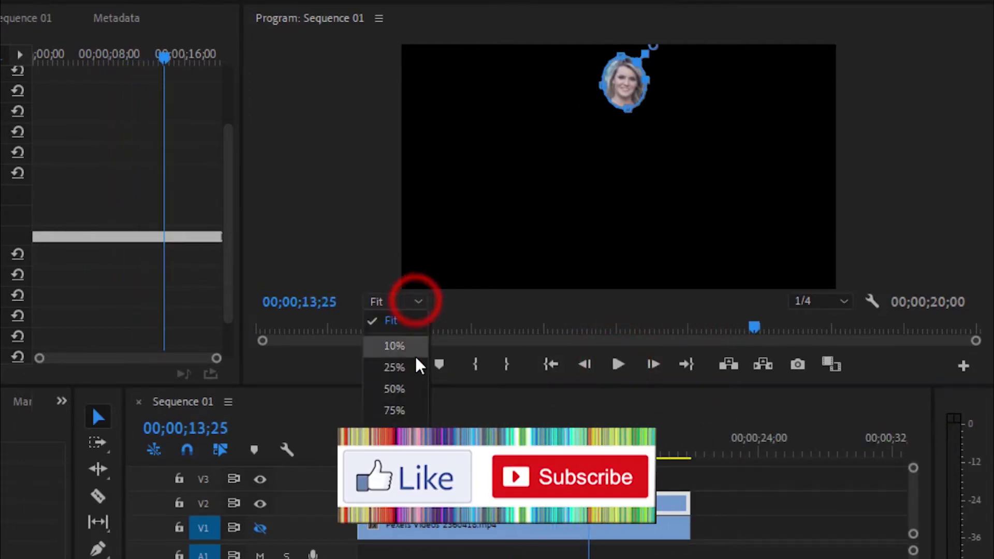
click(407, 391)
drag(976, 177, 977, 129)
mouse_move(636, 171)
mouse_down()
mouse_move(639, 202)
mouse_move(637, 178)
mouse_up()
drag(584, 134, 595, 132)
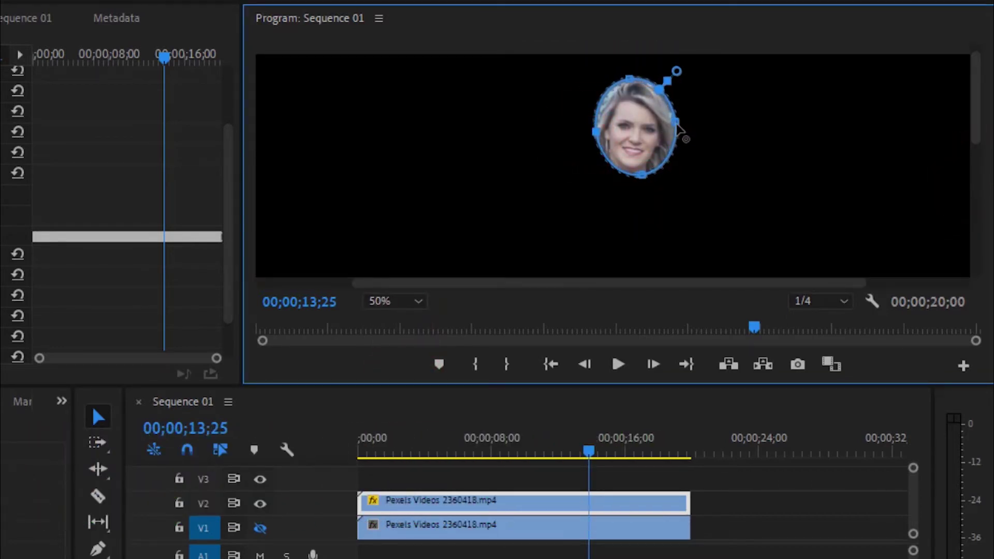
drag(676, 123, 670, 124)
drag(629, 79, 630, 90)
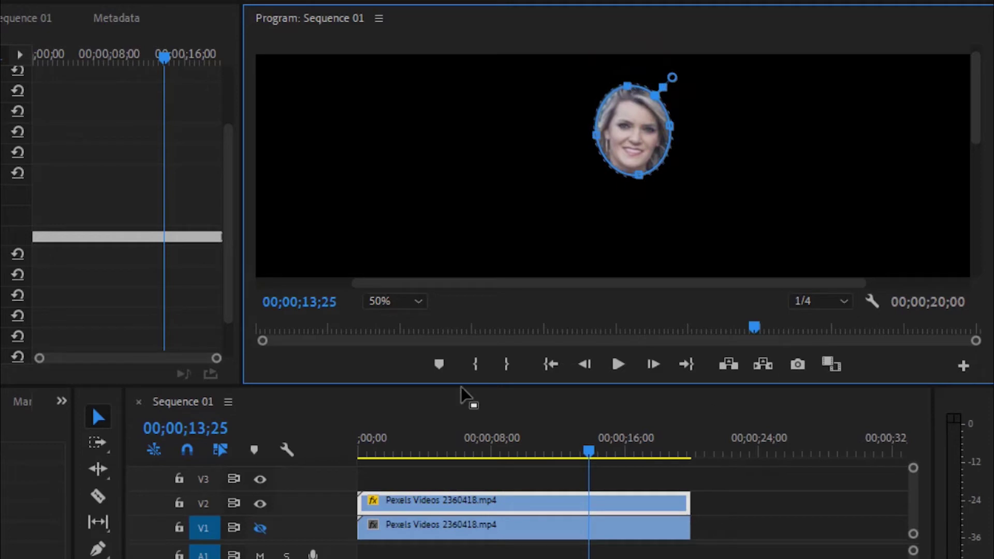
click(417, 302)
click(391, 318)
- Play on to 00;00;15;03 and tighten the mask around the face there at 50% preview zoom
click(619, 366)
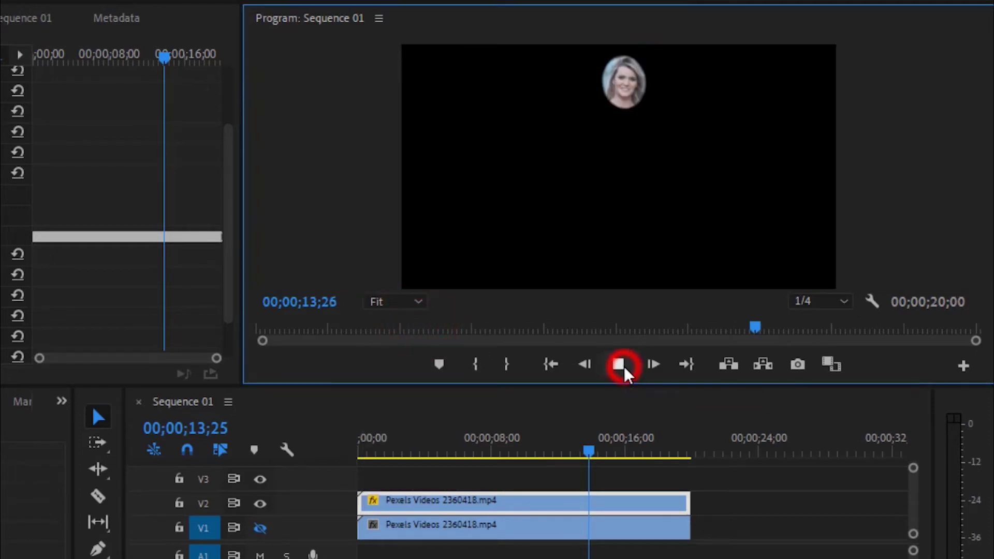
click(625, 369)
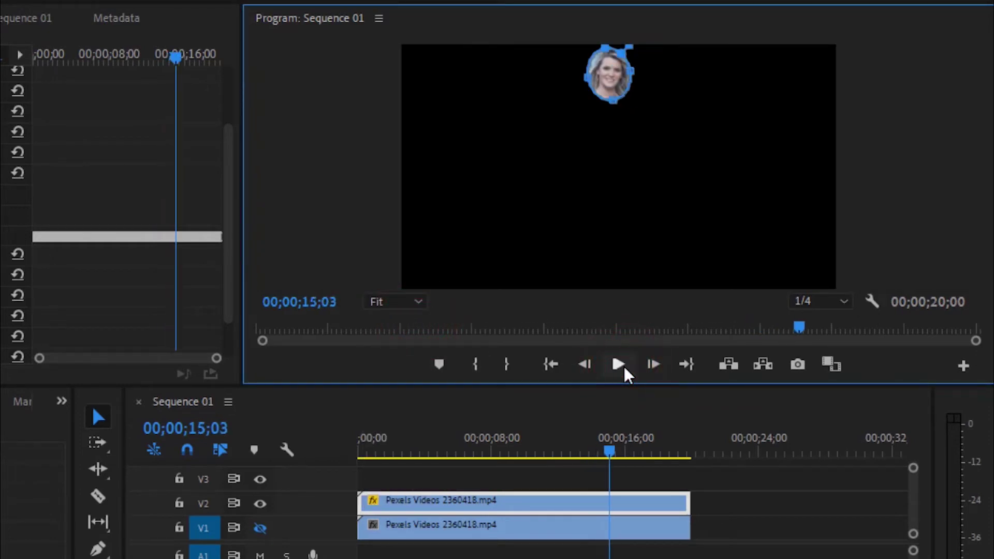
click(418, 302)
click(403, 391)
drag(977, 213, 976, 152)
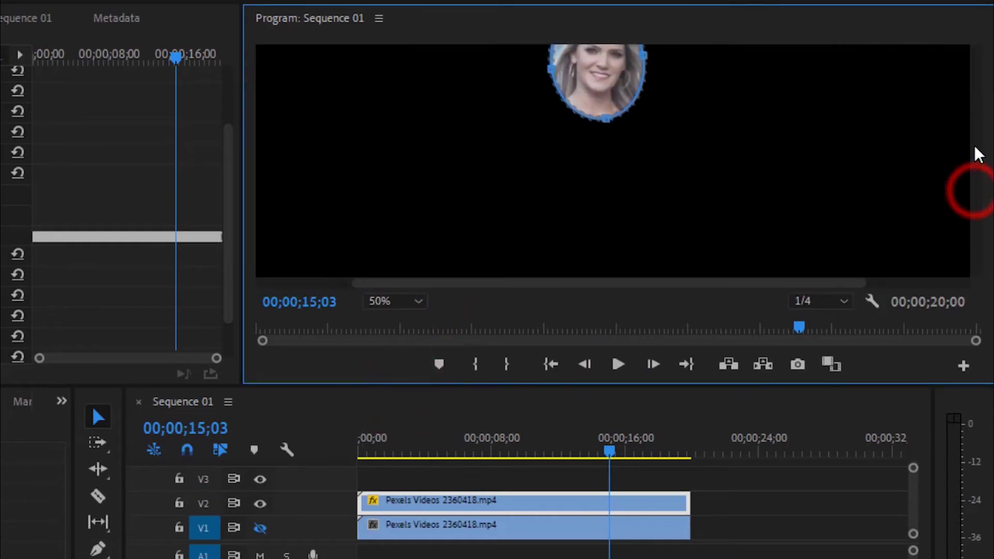
drag(603, 176, 609, 149)
drag(552, 111, 637, 102)
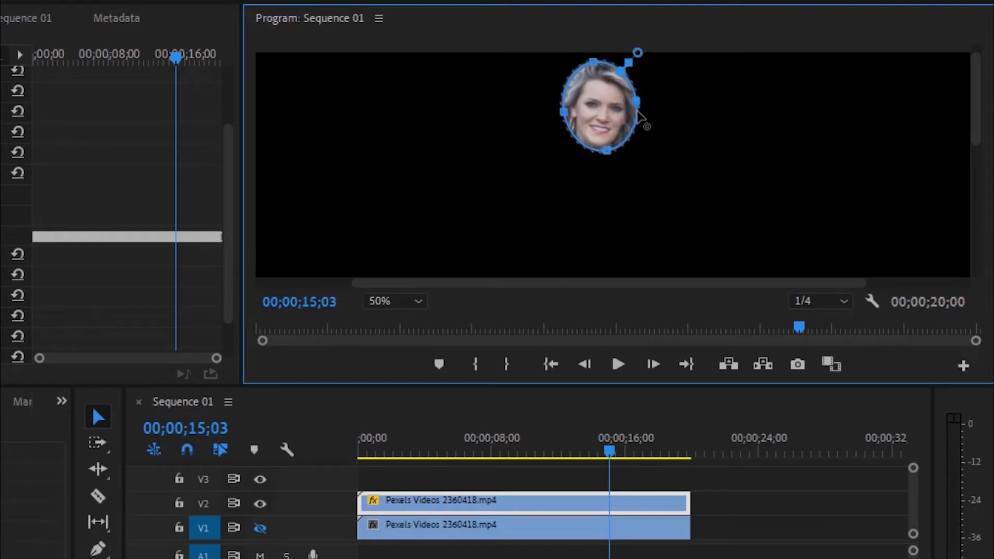
- Play on to 00;00;16;00 and tighten the left, bottom and right edges of the mask around the face
click(618, 366)
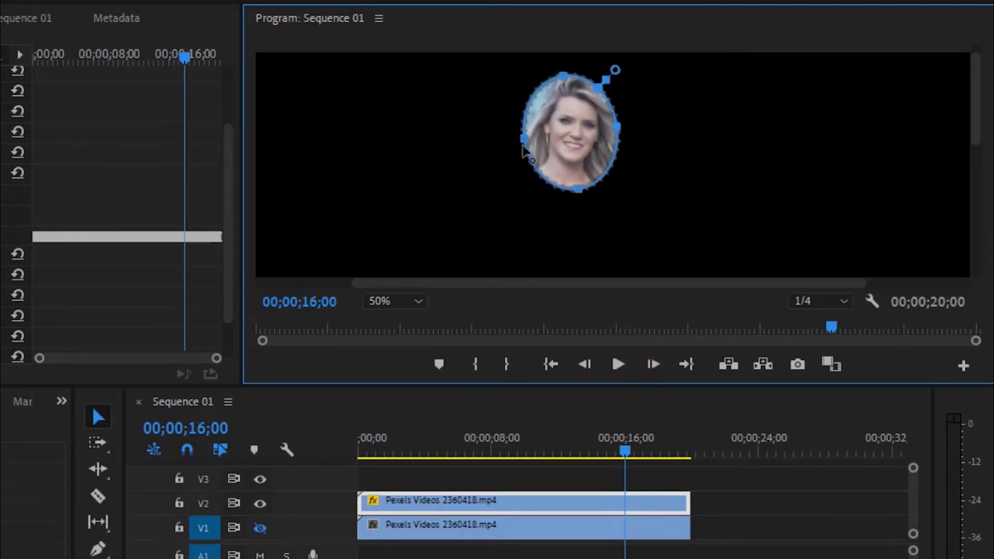
drag(522, 138, 536, 134)
drag(575, 193, 582, 176)
drag(617, 131, 615, 133)
- Play on to 00;00;16;25 and pull the mask's bottom and left edges in closer to the face
click(619, 365)
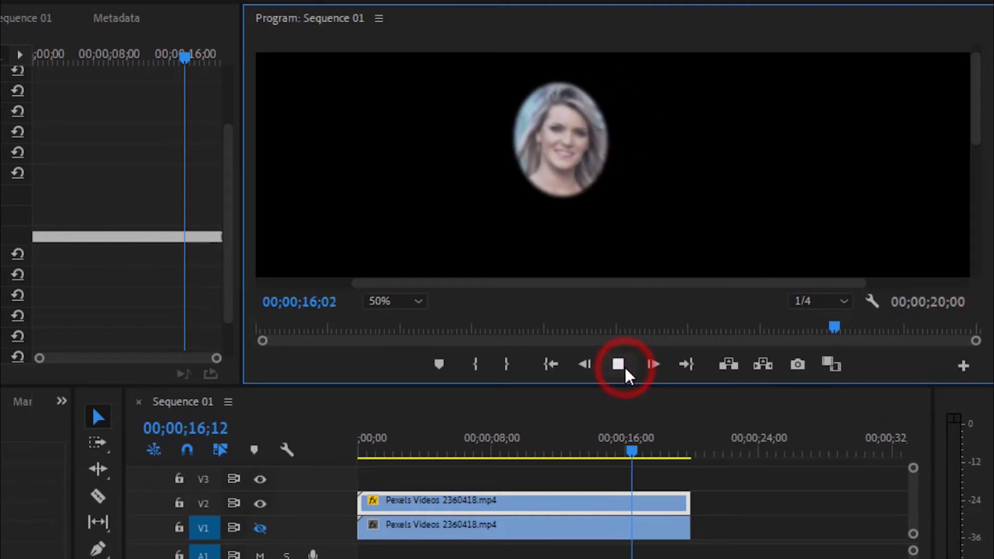
key(space)
drag(566, 203, 559, 192)
drag(515, 142, 522, 141)
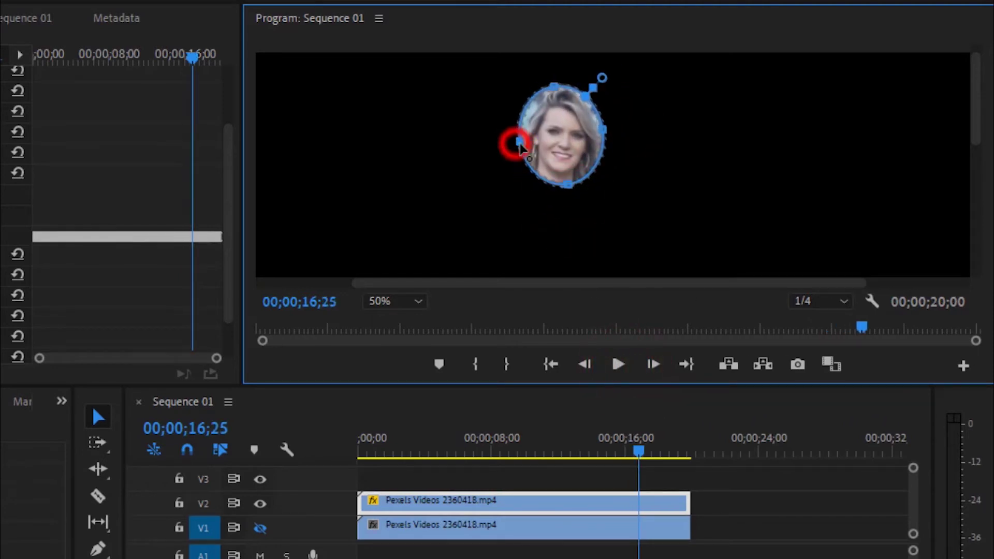
- Play the rest of the sequence to check the mask, set the preview zoom to Fit and return to the start
click(619, 364)
click(619, 365)
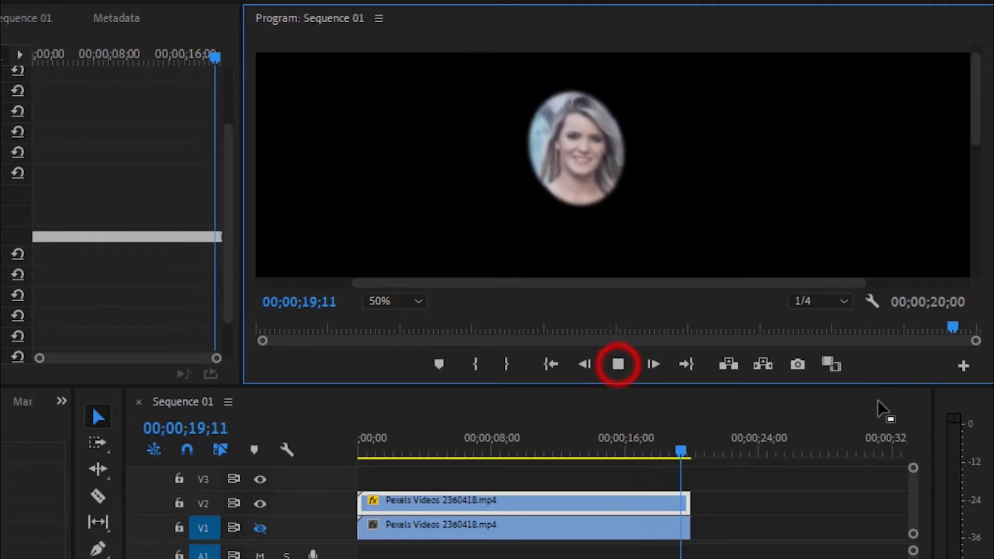
click(419, 303)
click(391, 317)
click(551, 364)
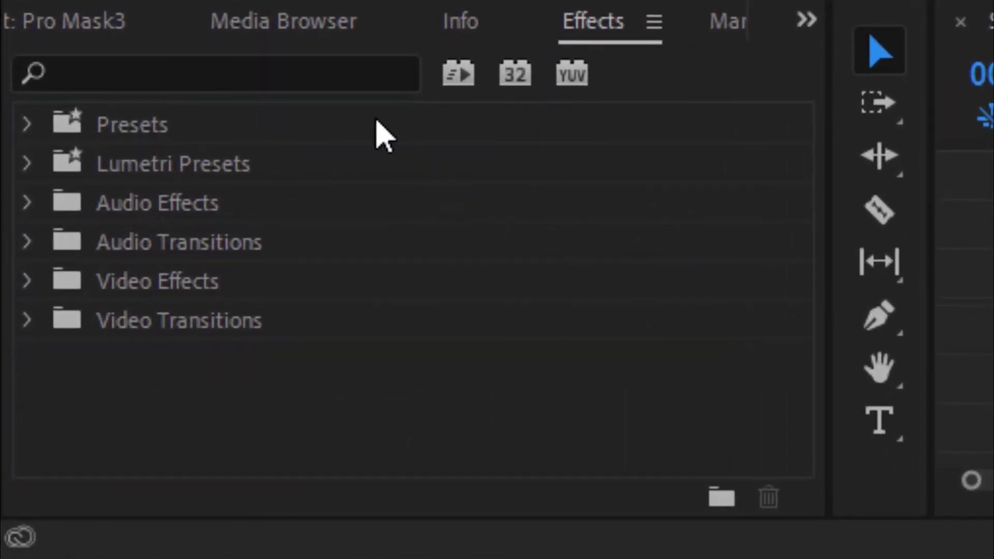
- Search the effects for "mosaic" and apply the Stylize Mosaic video effect to the masked clip on V2
click(325, 74)
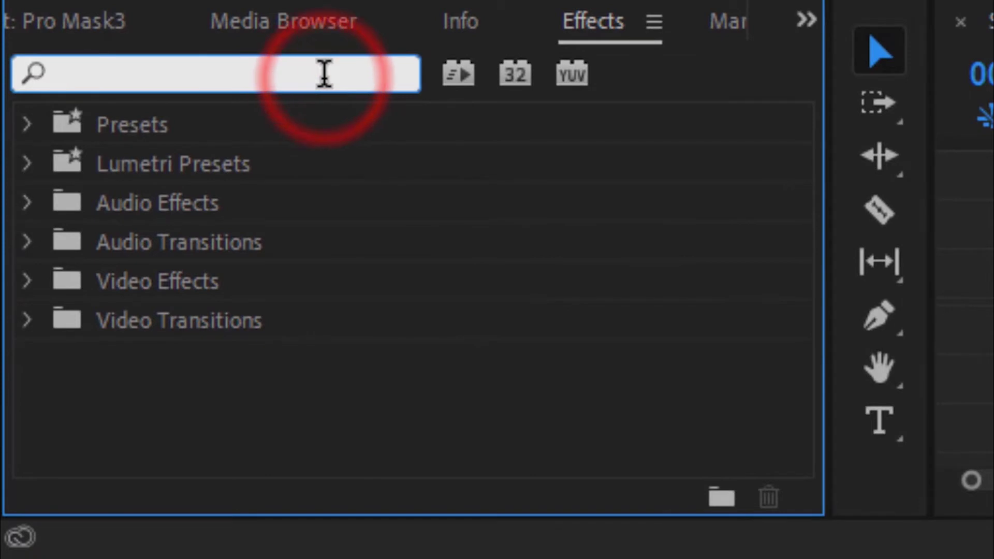
text(m)
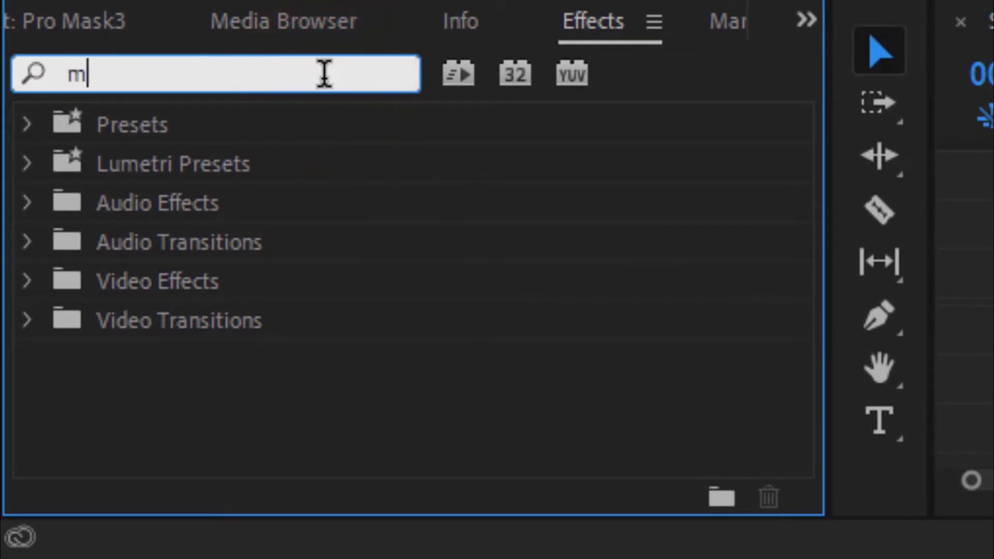
text(osaic)
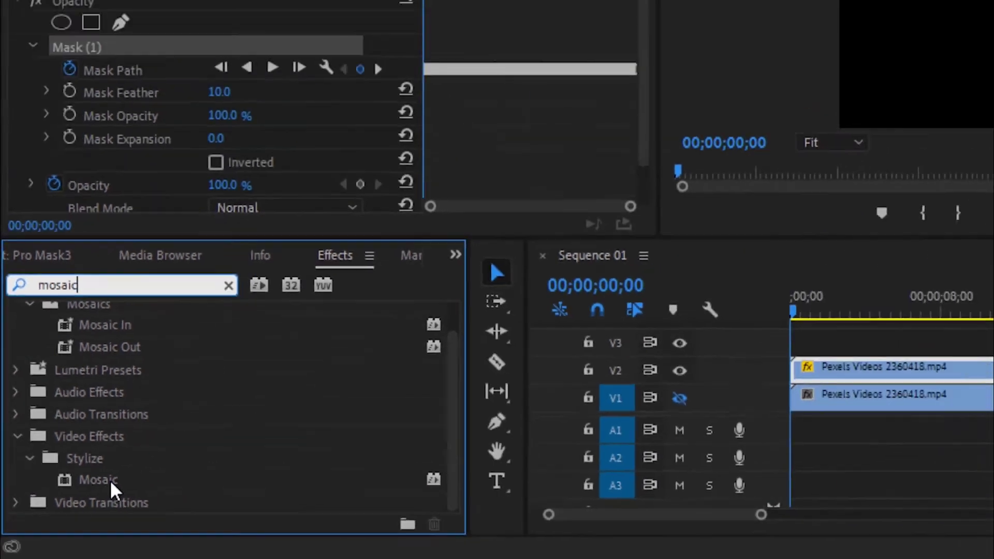
click(193, 417)
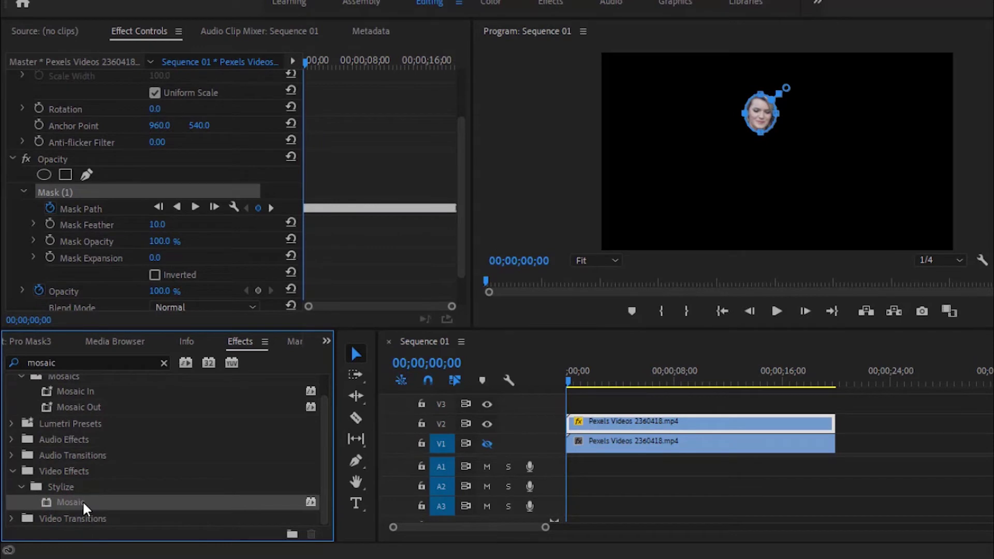
drag(83, 501, 598, 423)
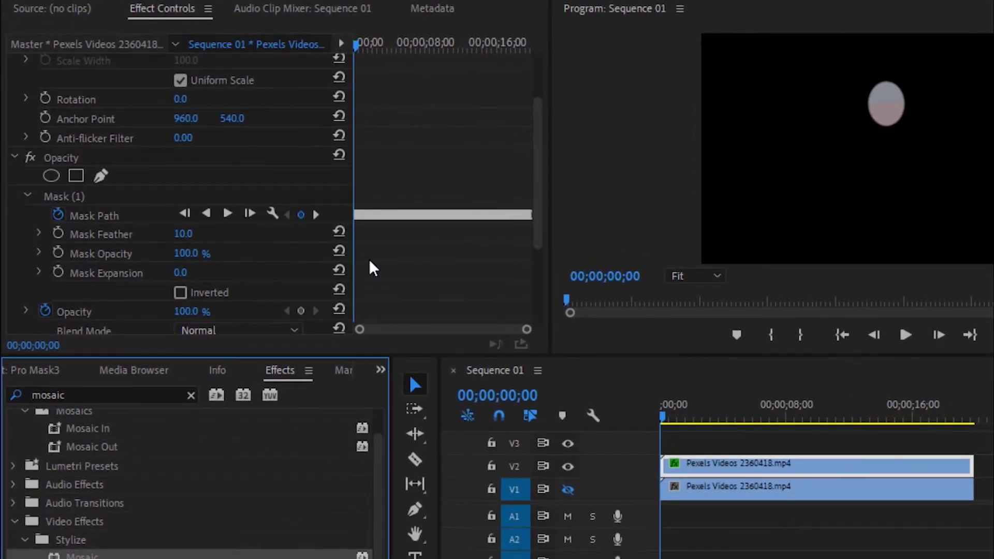
- Set the Mosaic effect's Horizontal Blocks and Vertical Blocks to 50 each
drag(540, 221, 543, 328)
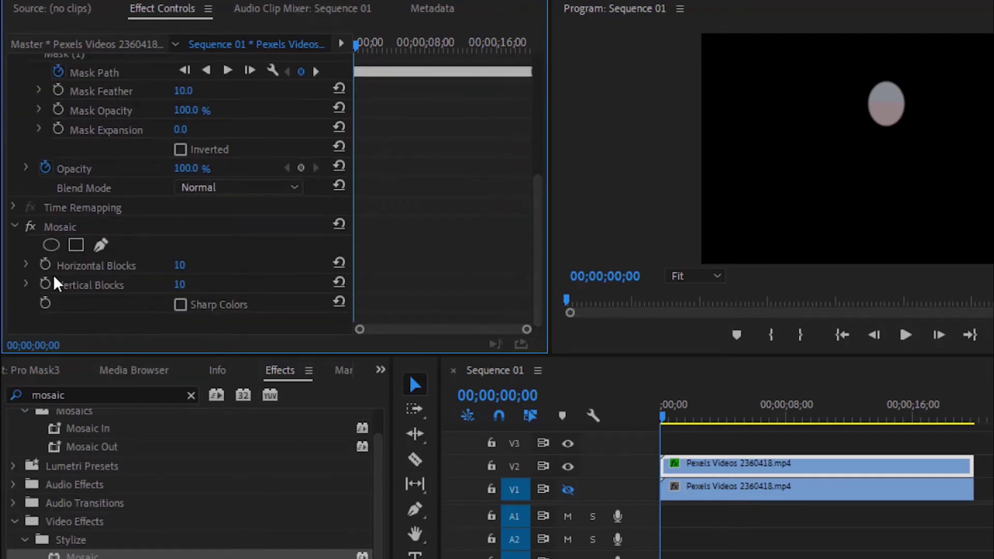
click(179, 265)
text(50)
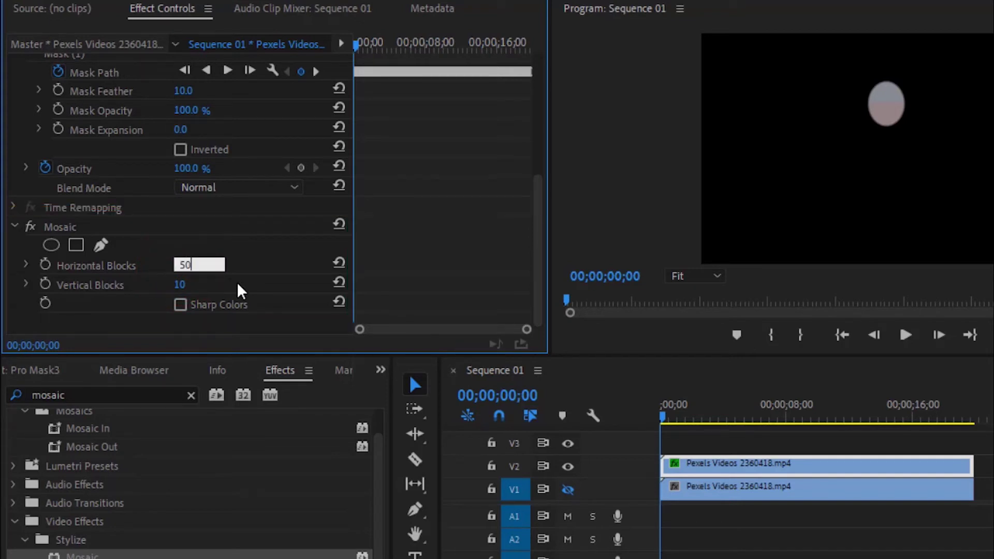
key(Return)
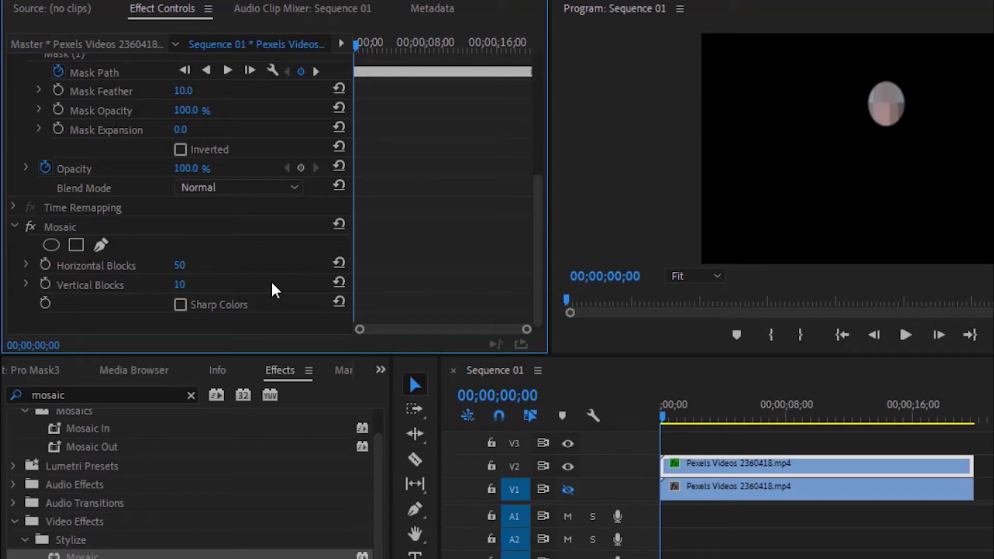
click(176, 288)
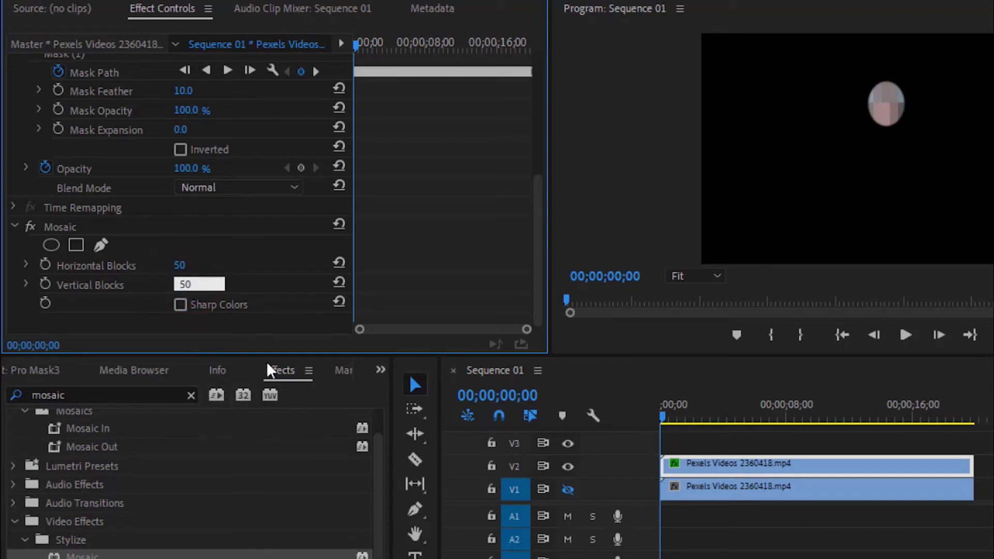
click(419, 293)
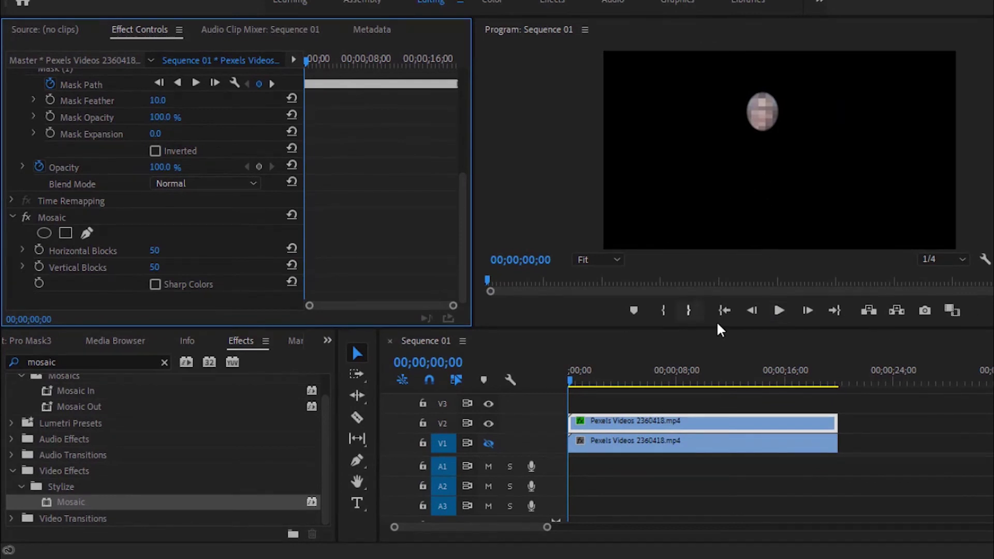
- Play the sequence from the start to 00;00;15;19 to check the pixelated face, and return to the start
click(777, 312)
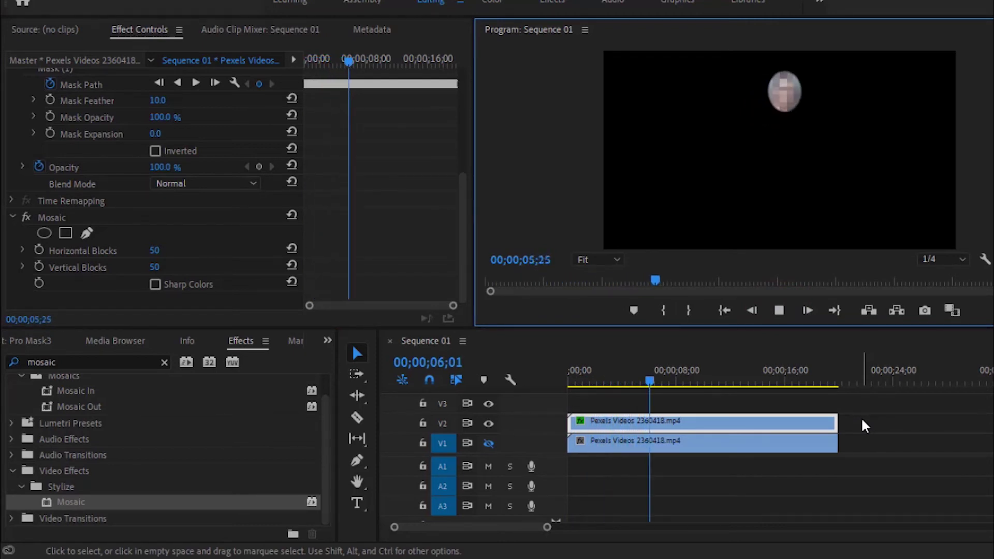
click(779, 311)
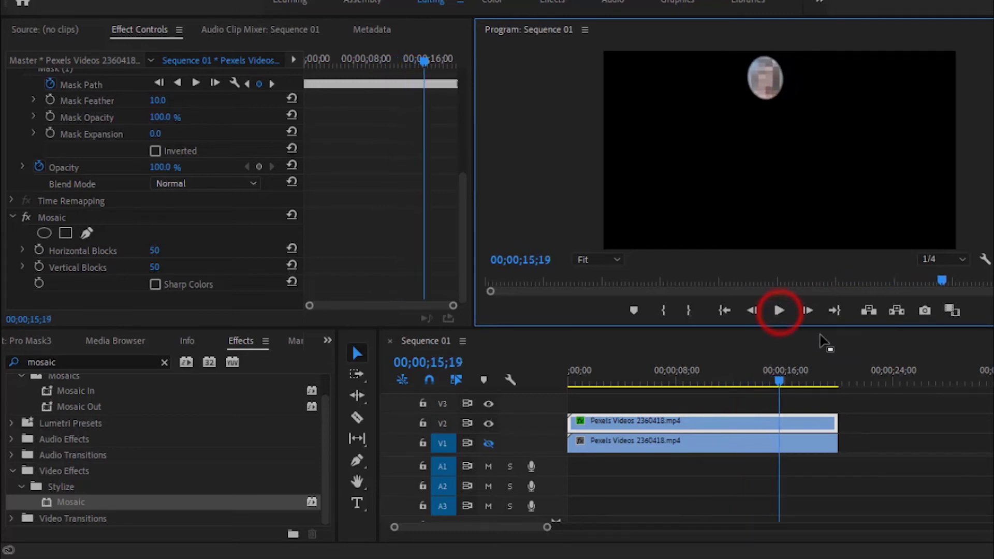
click(725, 310)
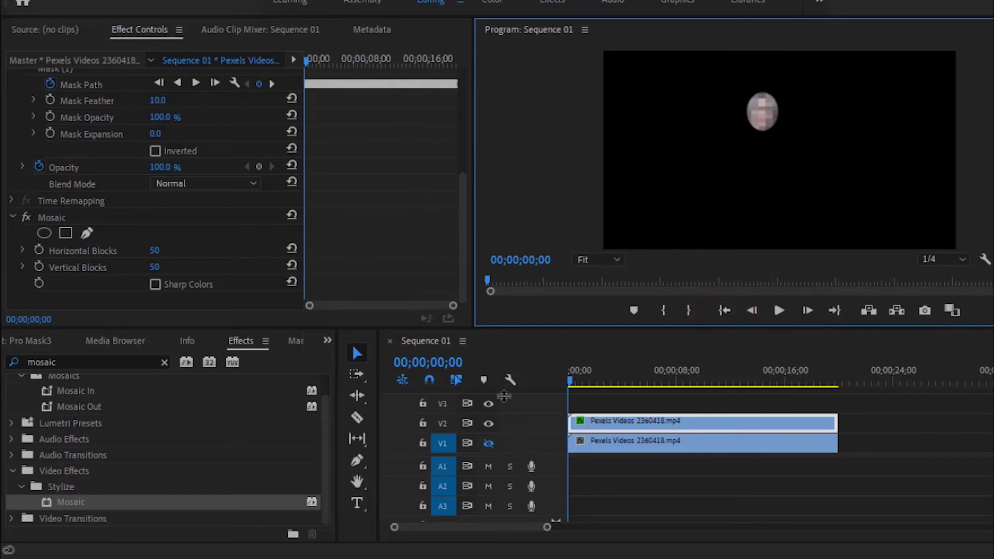
- Make track V1 visible again, play the composite to 00;00;02;22 and return to the start
click(488, 443)
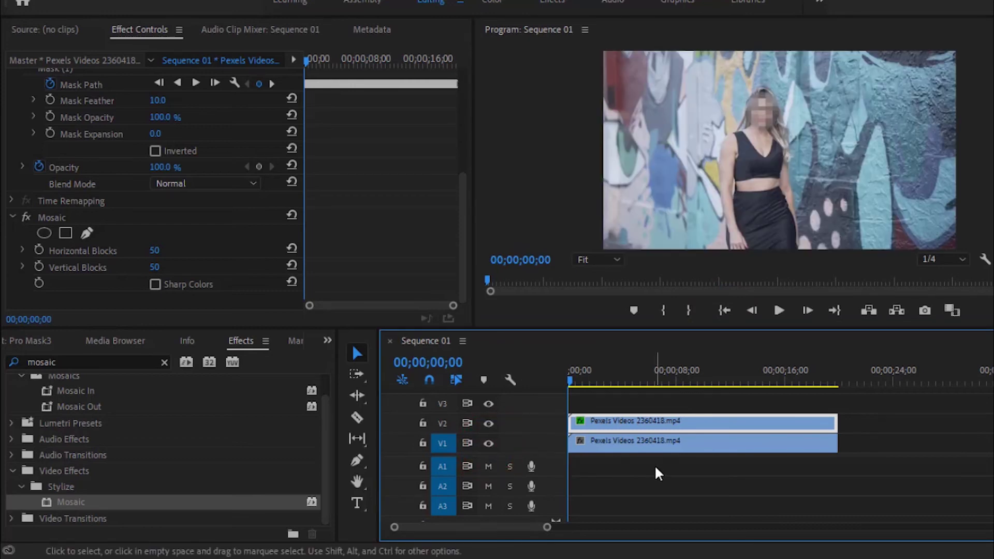
click(784, 309)
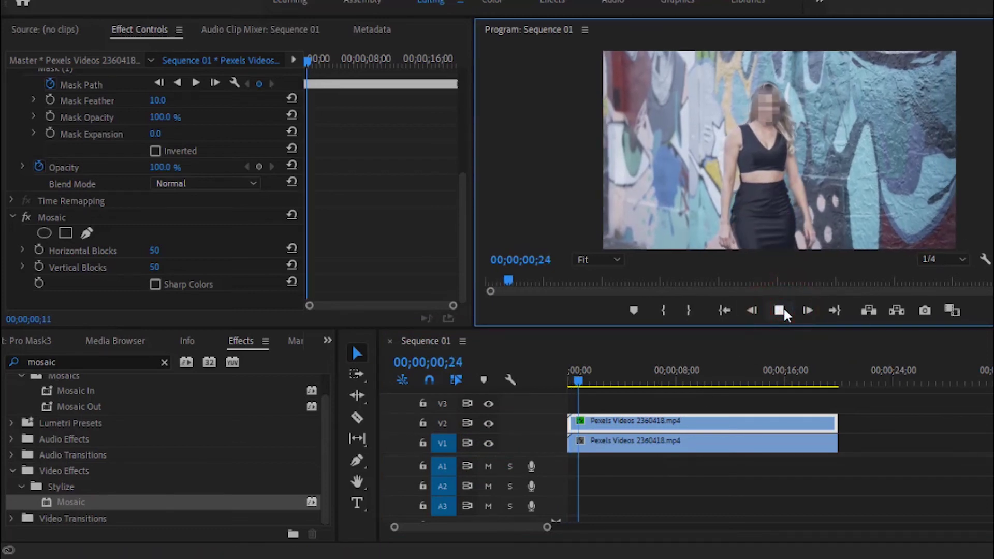
click(784, 310)
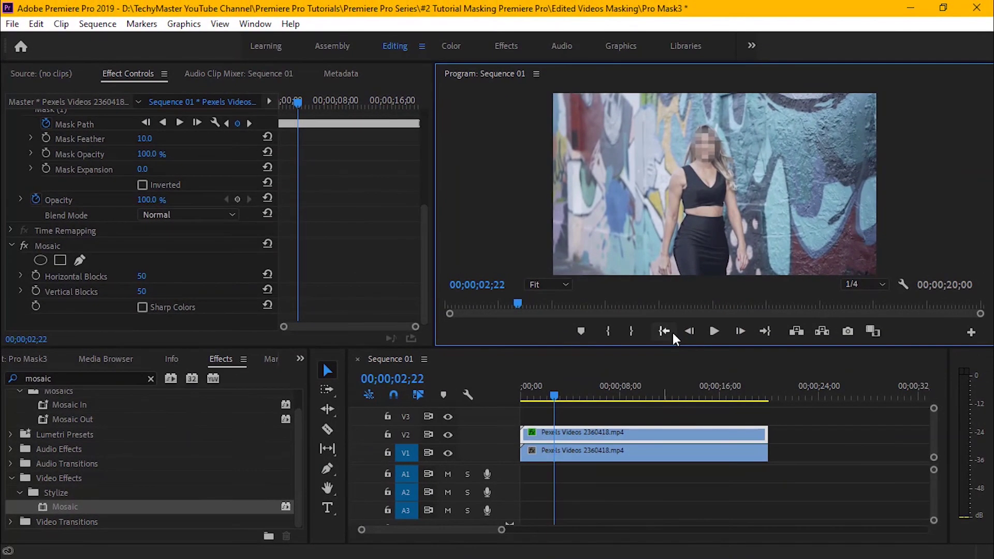
click(730, 310)
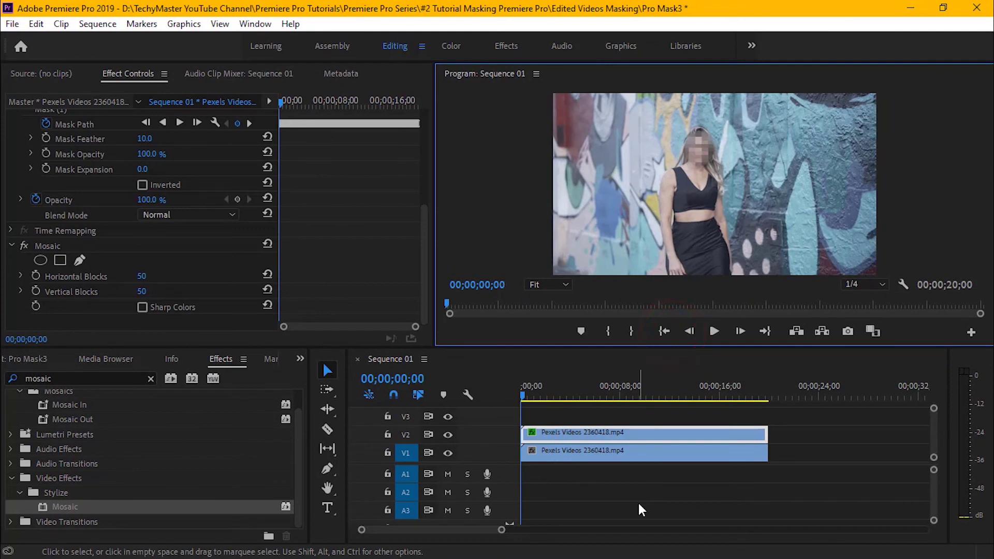